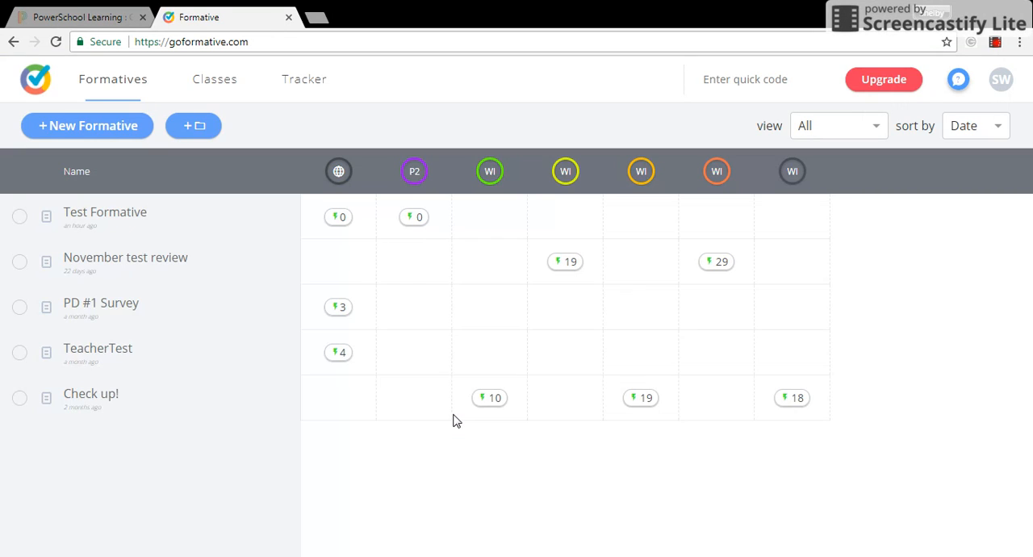
# - Create a new class named Math 7 Period 3 with abbreviation P3 and the dark grey class color
pyautogui.click(214, 84)
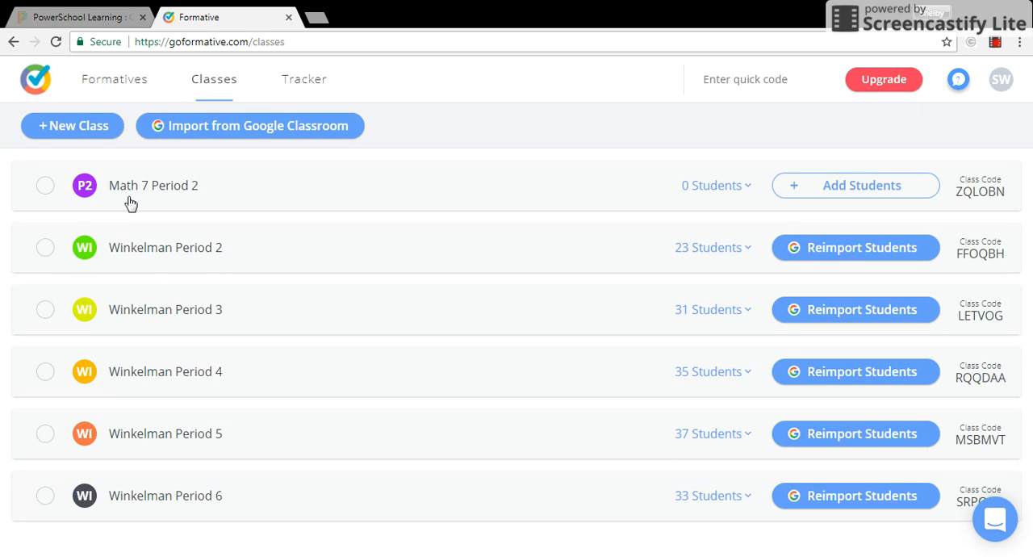
pyautogui.click(78, 127)
pyautogui.click(436, 258)
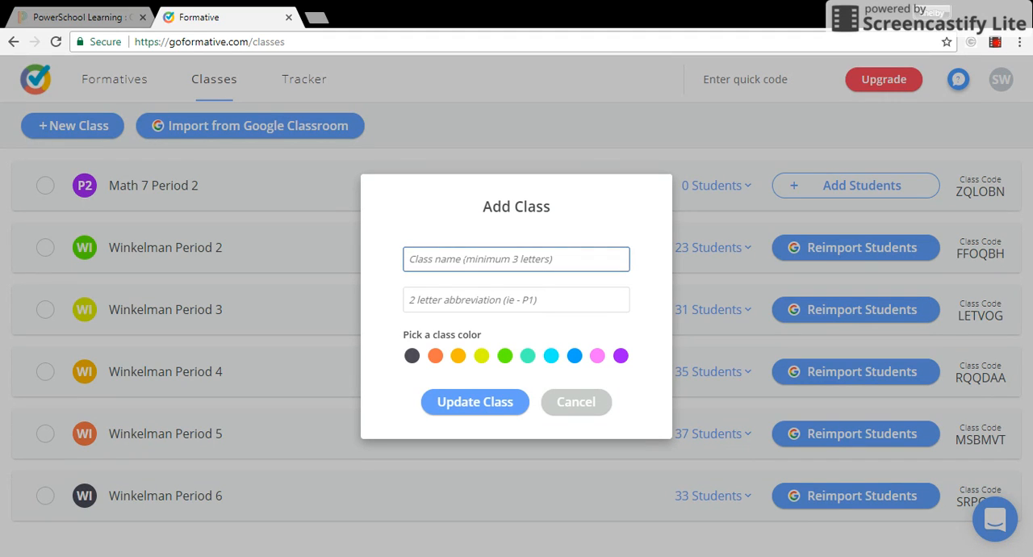
pyautogui.write('Math 7 Period 3')
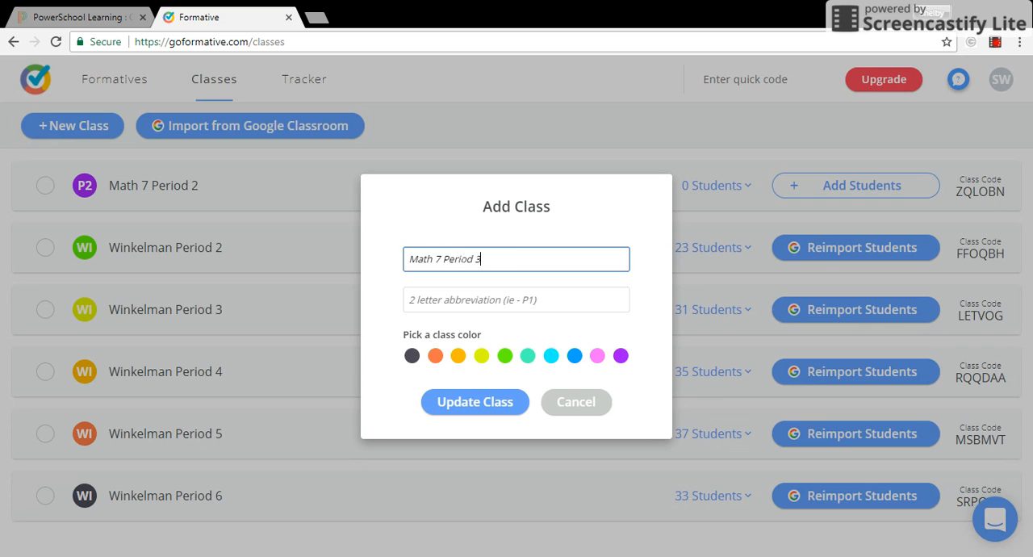
pyautogui.press('Tab')
pyautogui.write('P3')
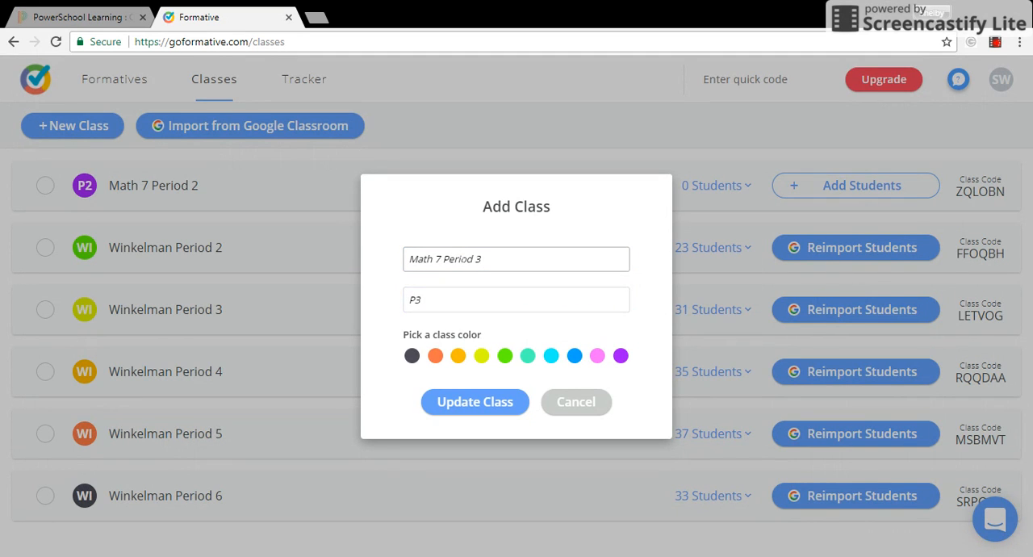
pyautogui.click(412, 356)
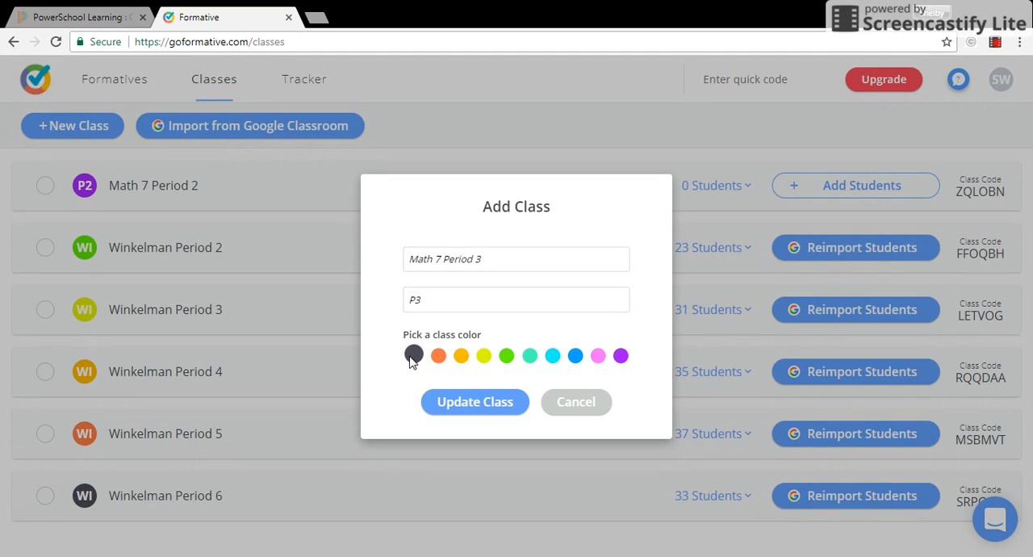
pyautogui.click(476, 413)
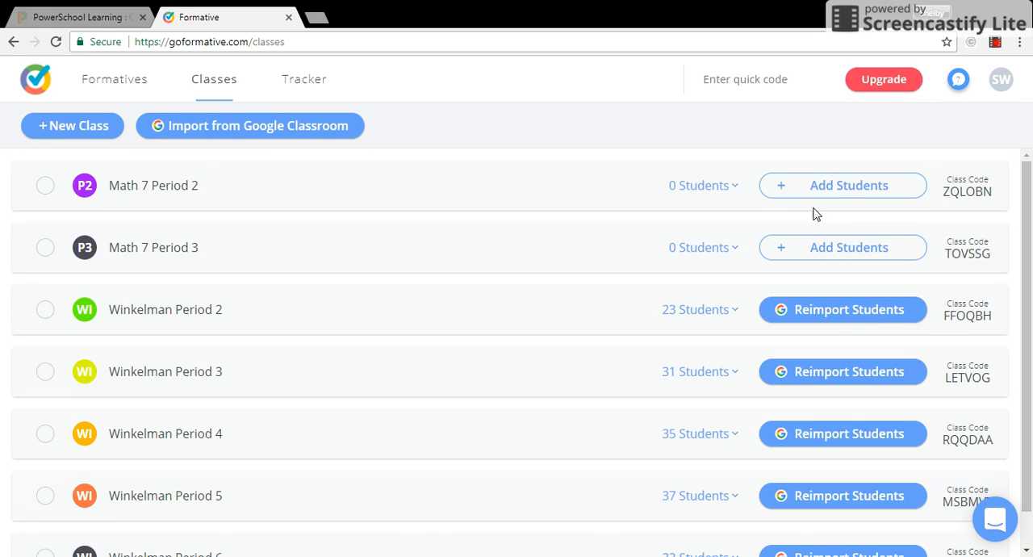
# - Open the Test Formative from the formatives list for editing
pyautogui.click(126, 86)
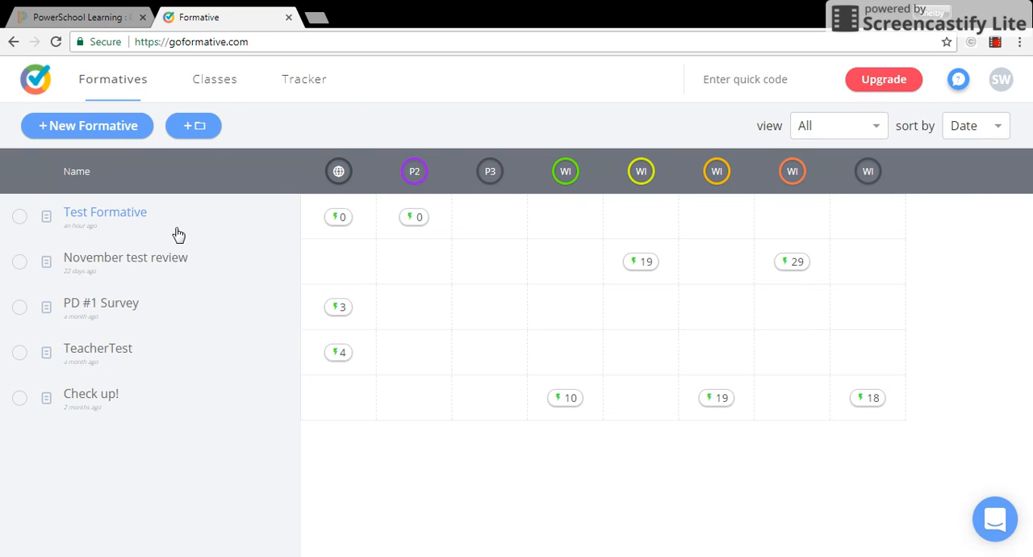
pyautogui.click(105, 215)
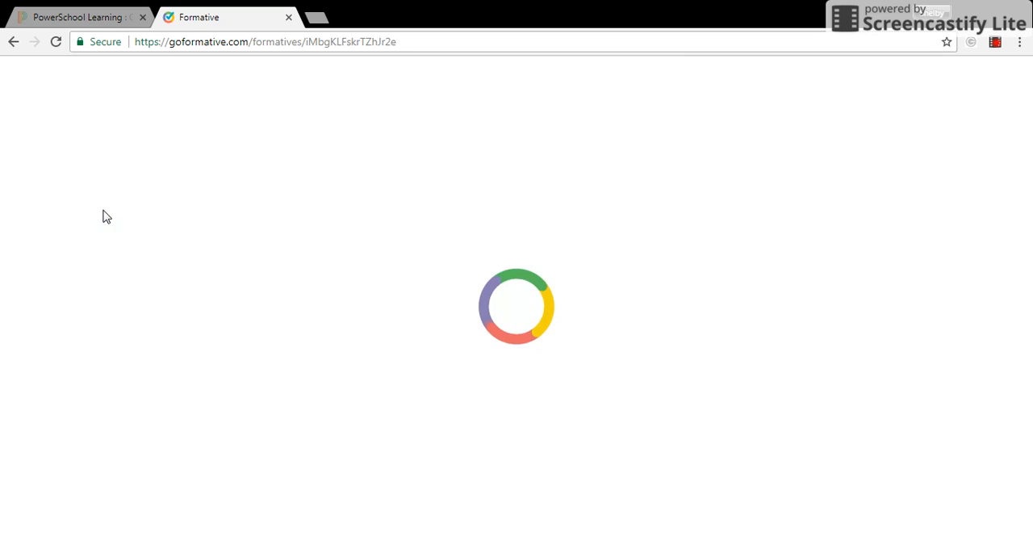
pyautogui.click(10, 47)
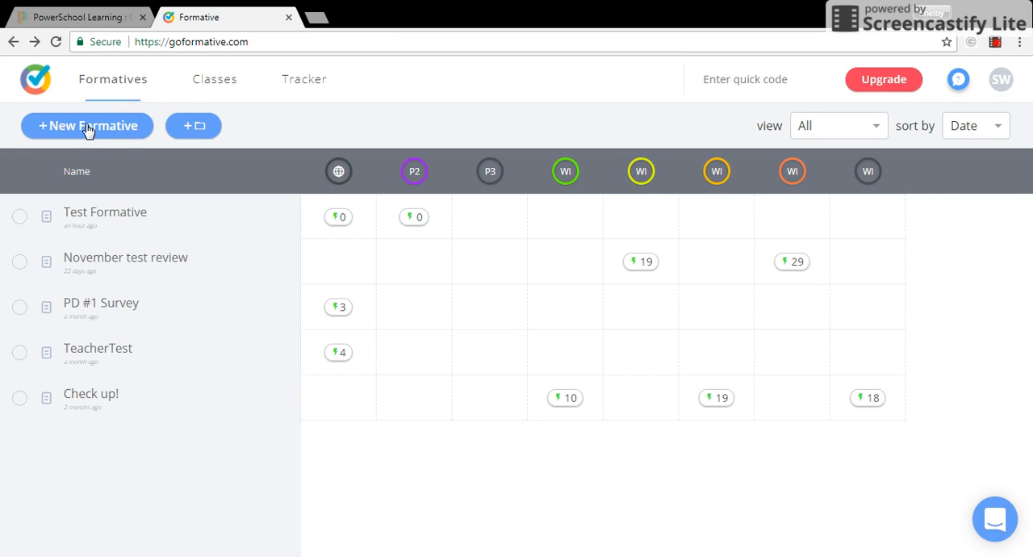
pyautogui.click(91, 215)
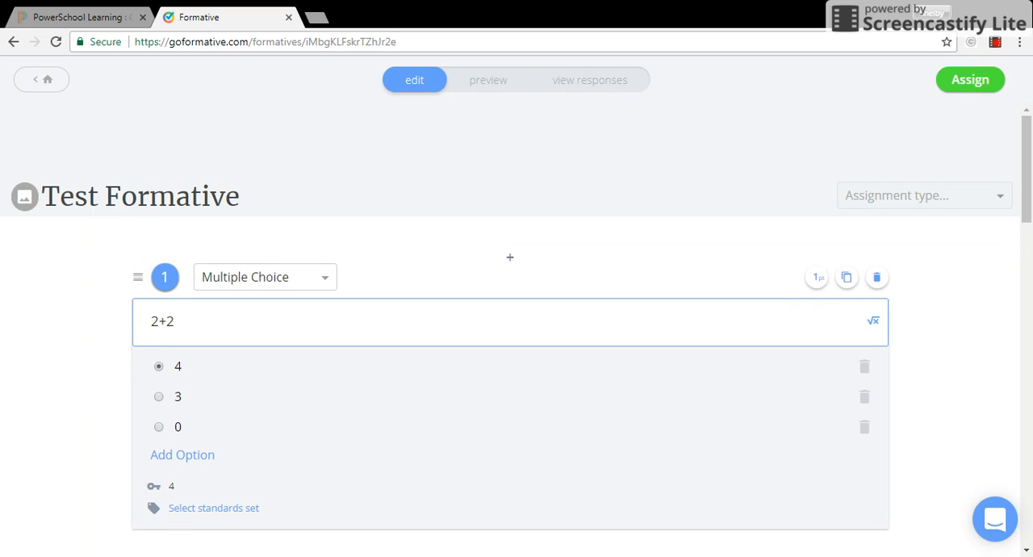
# - Examine the formative's title, the assignment type options, and the menu for adding content and questions at the end
pyautogui.click(249, 203)
pyautogui.moveTo(250, 203); pyautogui.dragTo(60, 199)
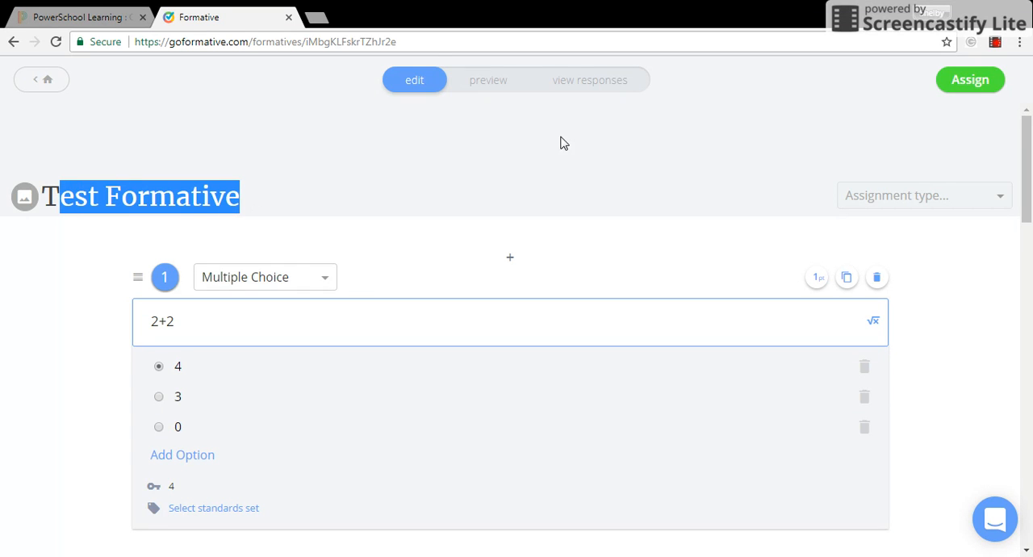
pyautogui.click(894, 199)
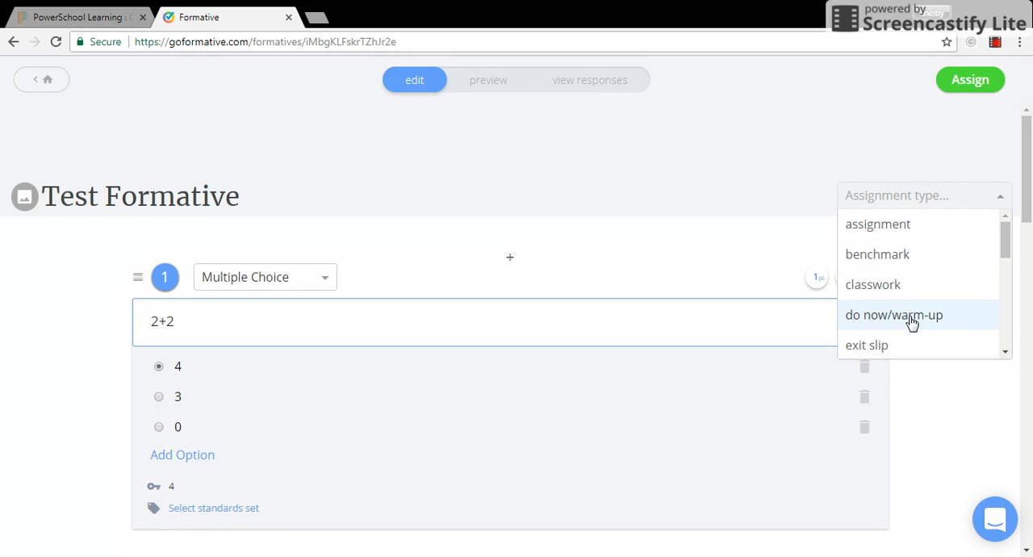
pyautogui.moveTo(1005, 250)
pyautogui.mouseDown()
pyautogui.moveTo(1011, 348)
pyautogui.moveTo(1006, 236)
pyautogui.mouseUp()
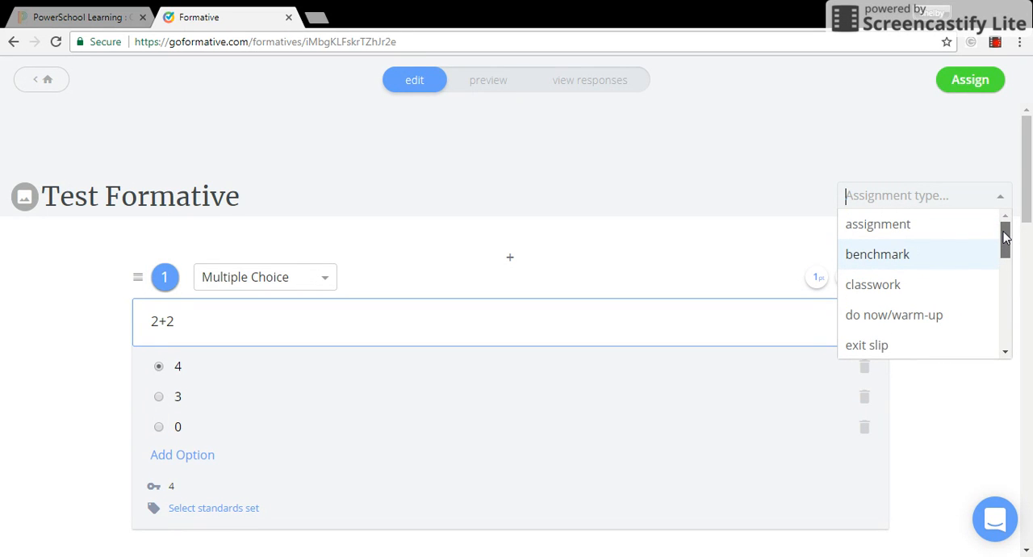
pyautogui.click(1001, 147)
pyautogui.moveTo(1030, 151)
pyautogui.mouseDown()
pyautogui.moveTo(1029, 188)
pyautogui.moveTo(1028, 156)
pyautogui.mouseUp()
pyautogui.moveTo(1029, 214); pyautogui.dragTo(1026, 556)
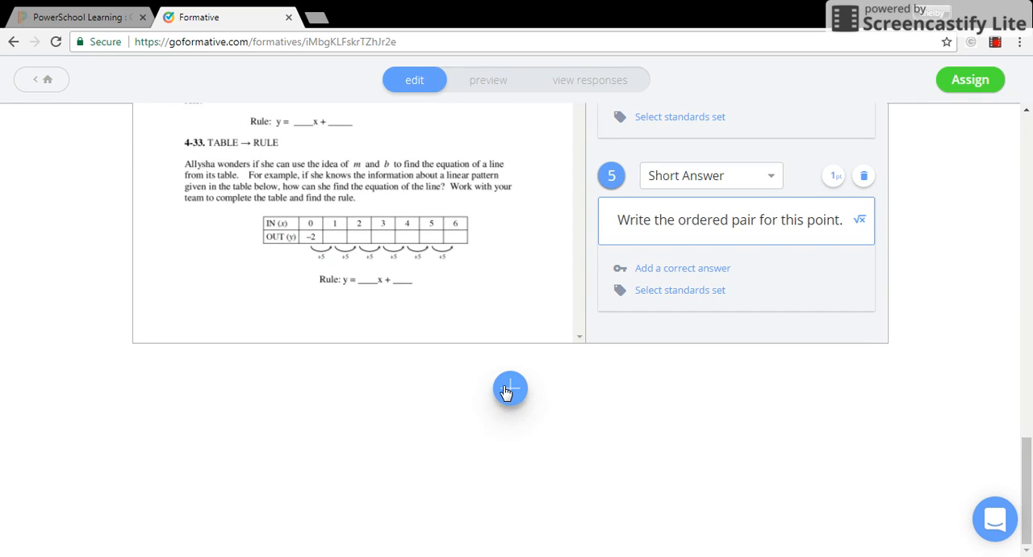
pyautogui.click(506, 391)
pyautogui.moveTo(1028, 444); pyautogui.dragTo(1029, 460)
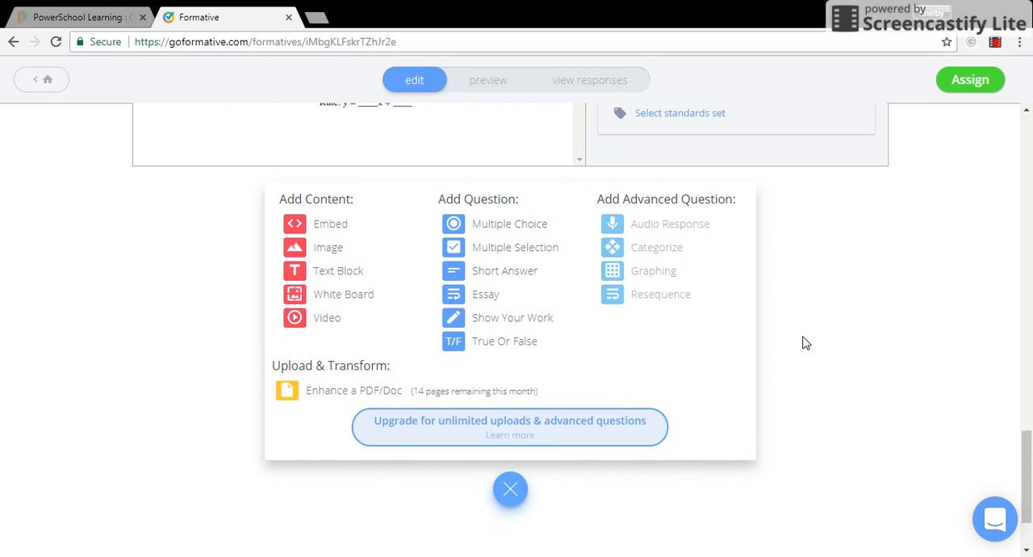
pyautogui.moveTo(1027, 477); pyautogui.dragTo(1027, 147)
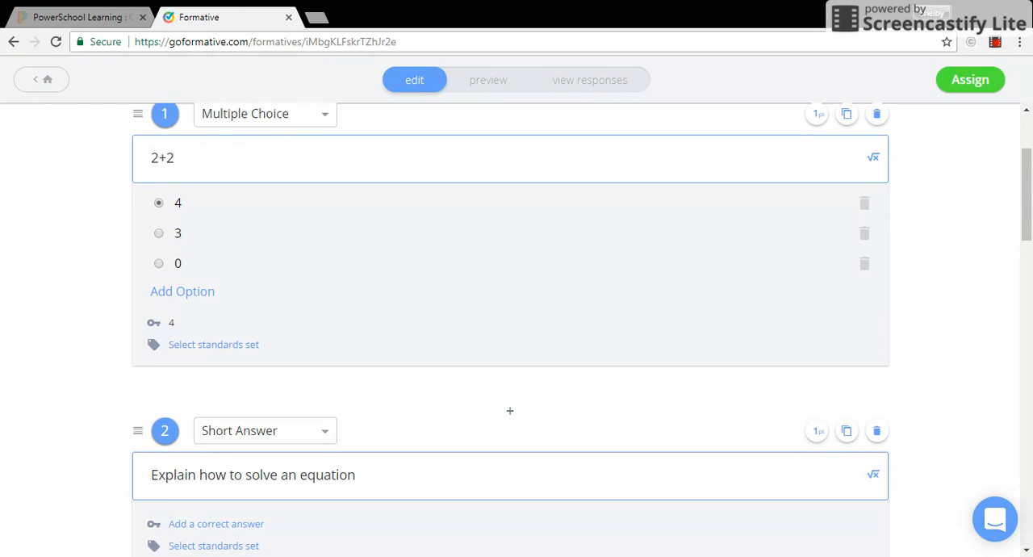
# - Switch question 1's correct option to 3 and back to 4
pyautogui.click(159, 234)
pyautogui.click(159, 206)
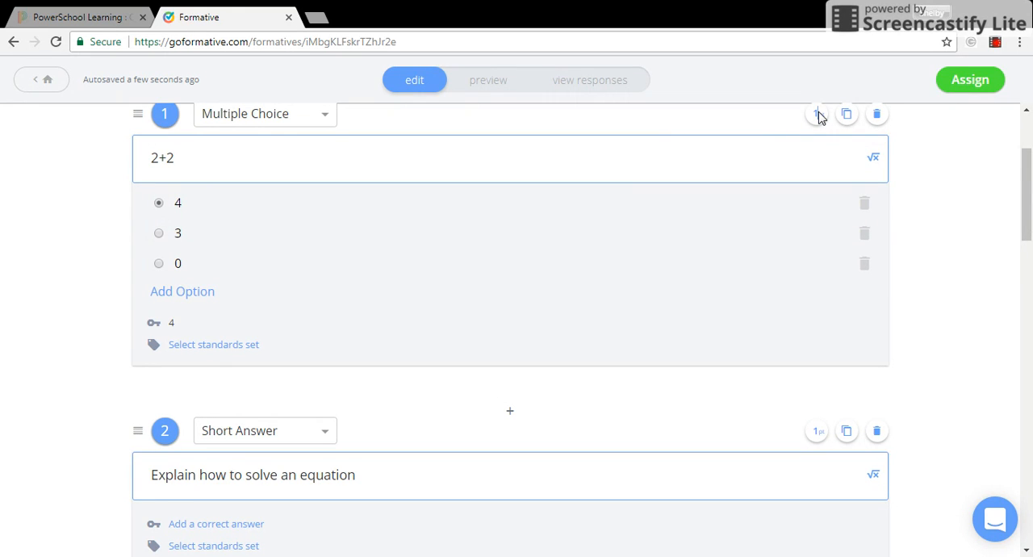
pyautogui.press('BackSpace')
# - Review the question type choices for question 3 and the point setting for question 2
pyautogui.moveTo(1031, 187); pyautogui.dragTo(1030, 159)
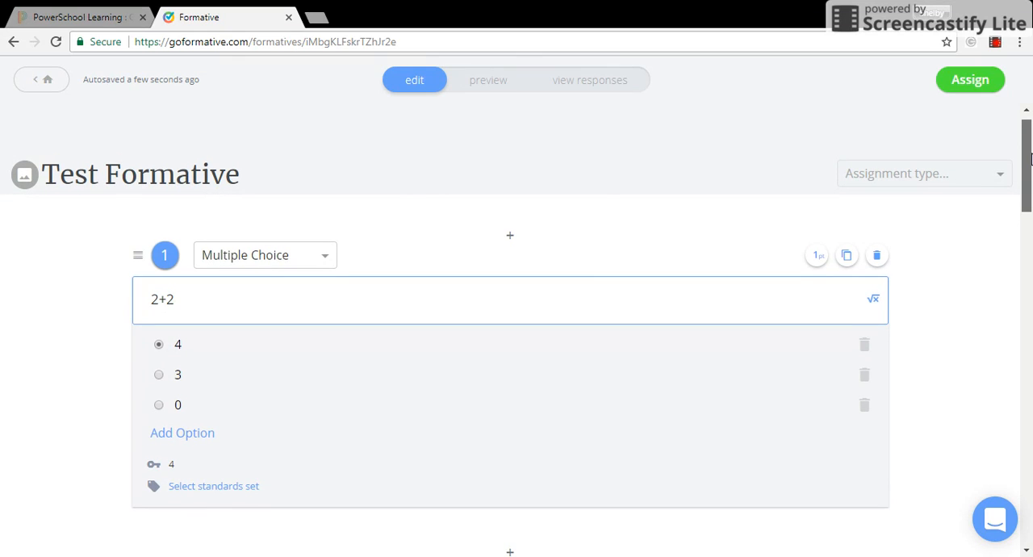
pyautogui.moveTo(1031, 159); pyautogui.dragTo(1031, 170)
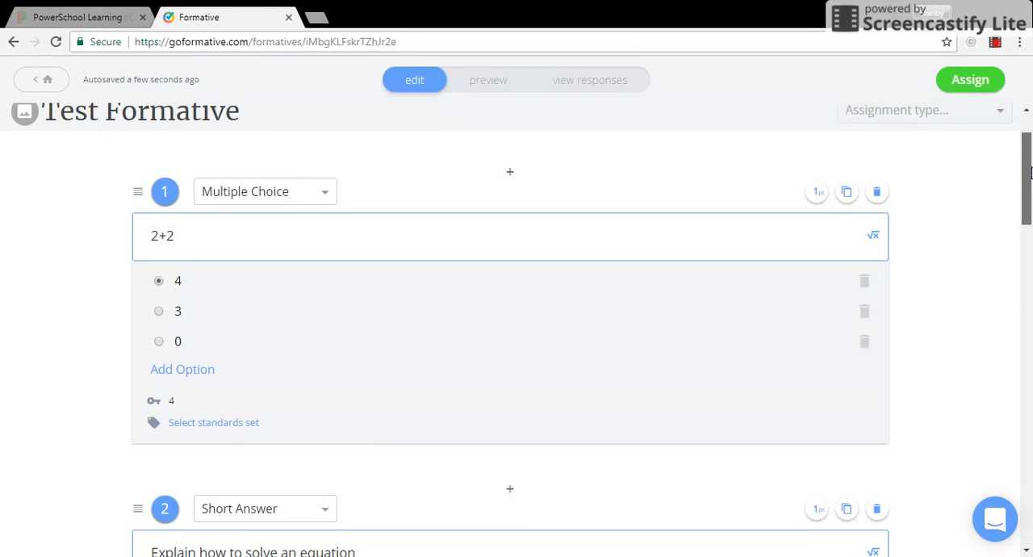
pyautogui.moveTo(1031, 172); pyautogui.dragTo(1031, 245)
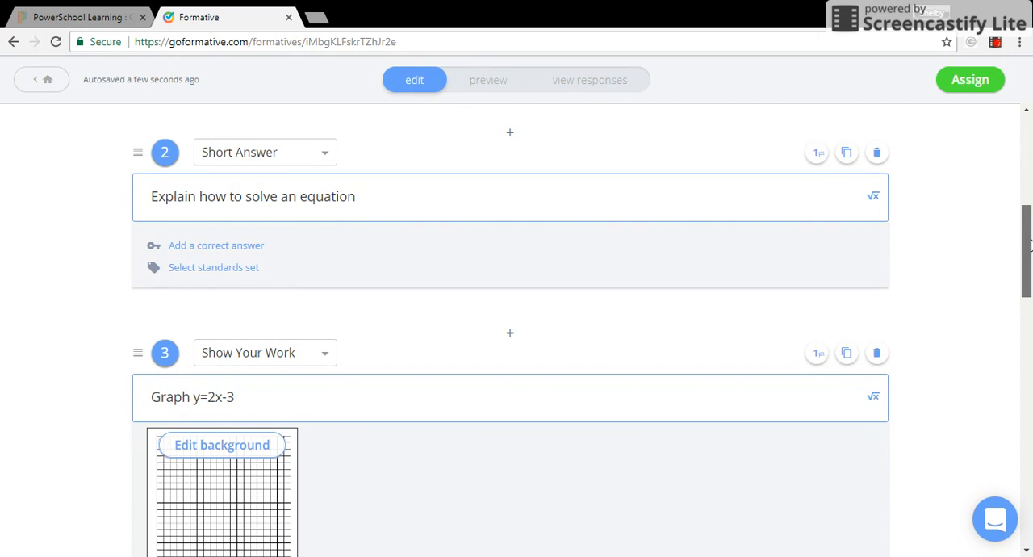
pyautogui.moveTo(1030, 245); pyautogui.dragTo(1031, 224)
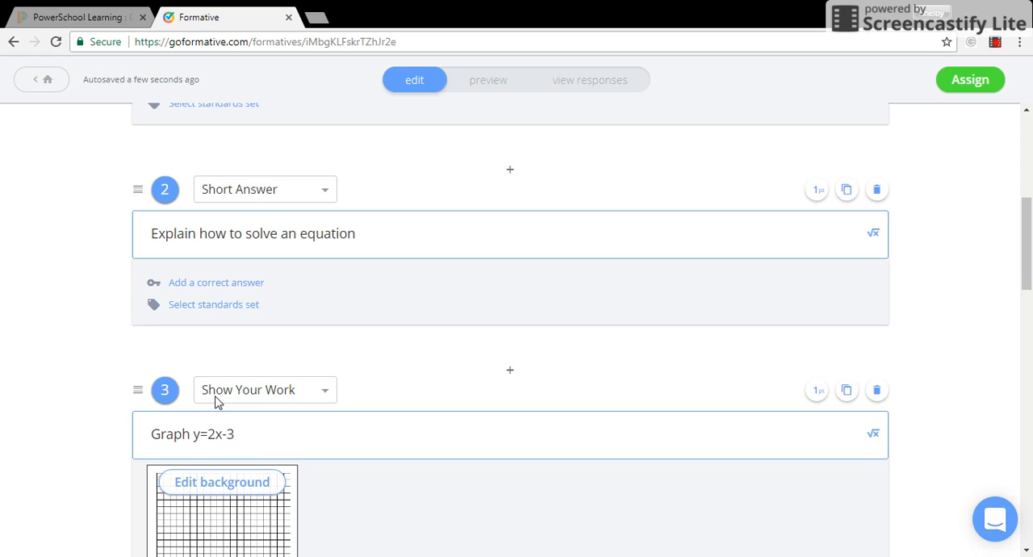
pyautogui.click(252, 391)
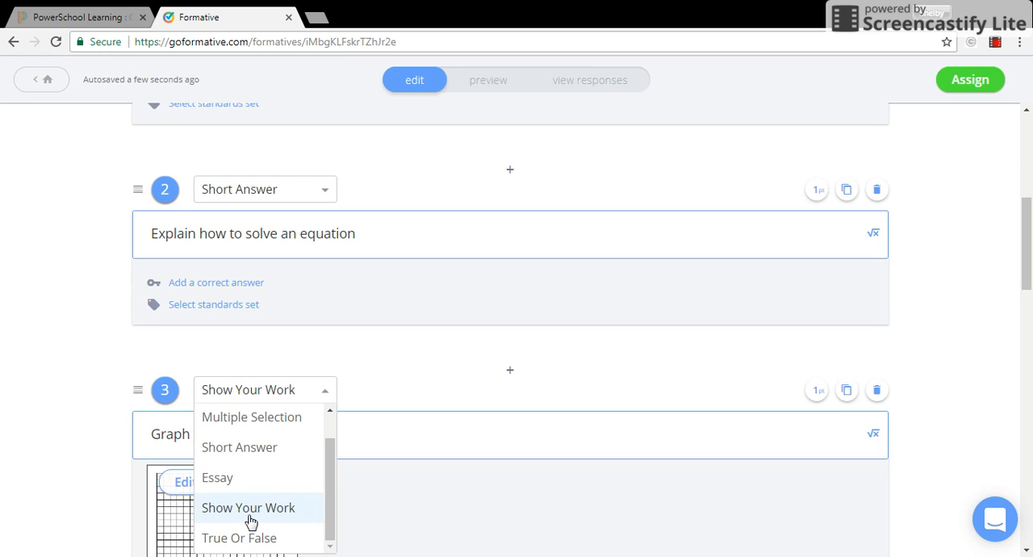
pyautogui.click(396, 395)
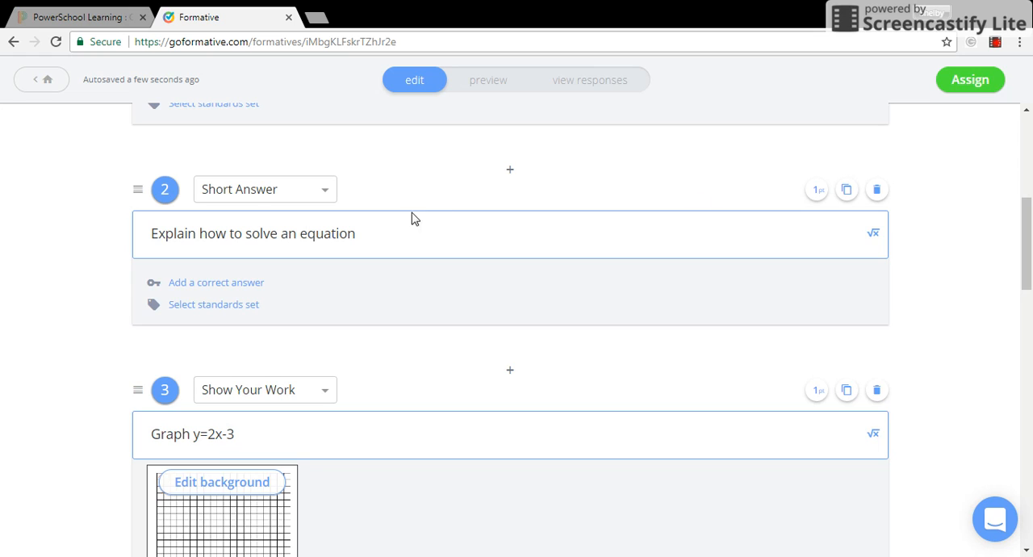
pyautogui.click(817, 197)
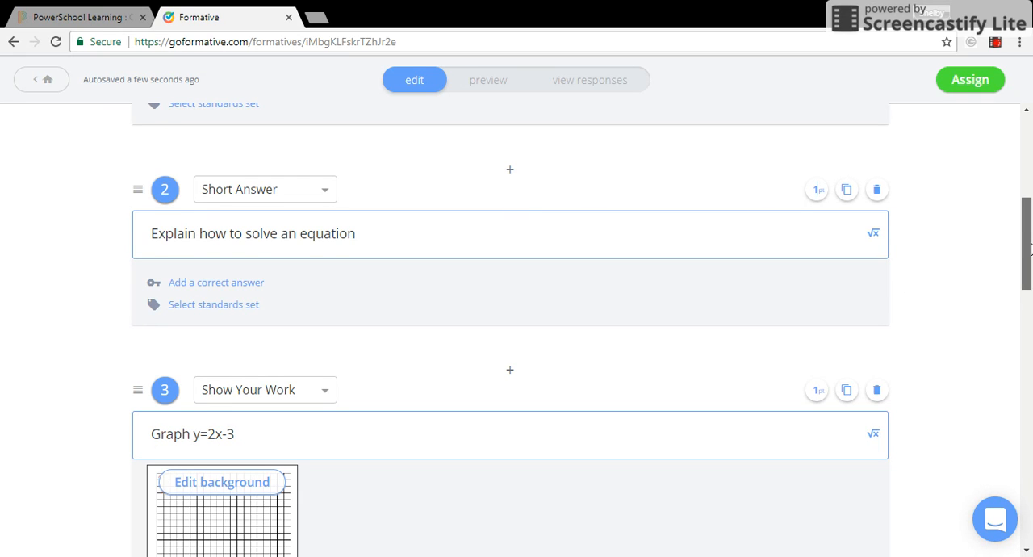
pyautogui.moveTo(1030, 248); pyautogui.dragTo(1030, 254)
pyautogui.scroll(4, 1030, 254)
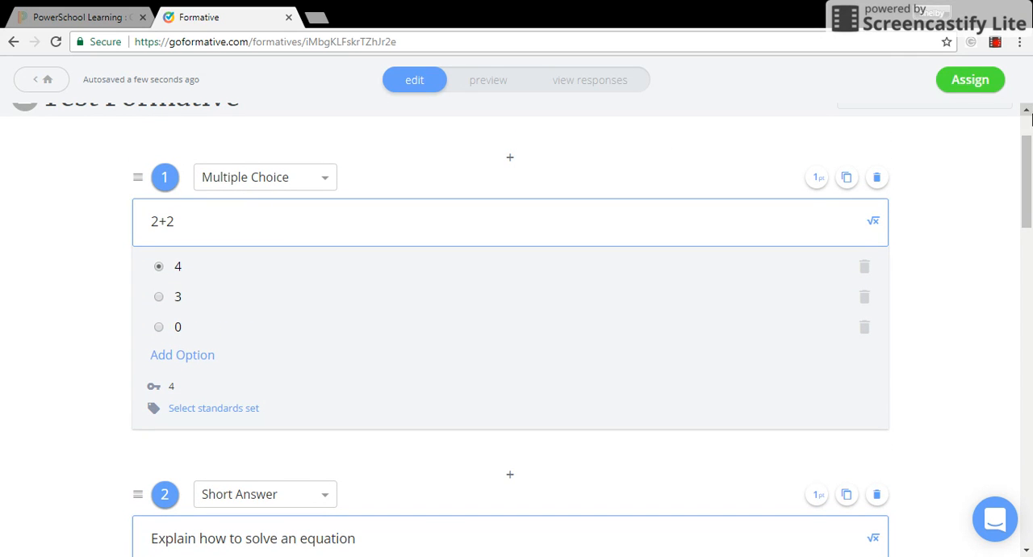
pyautogui.moveTo(1030, 164); pyautogui.dragTo(1030, 233)
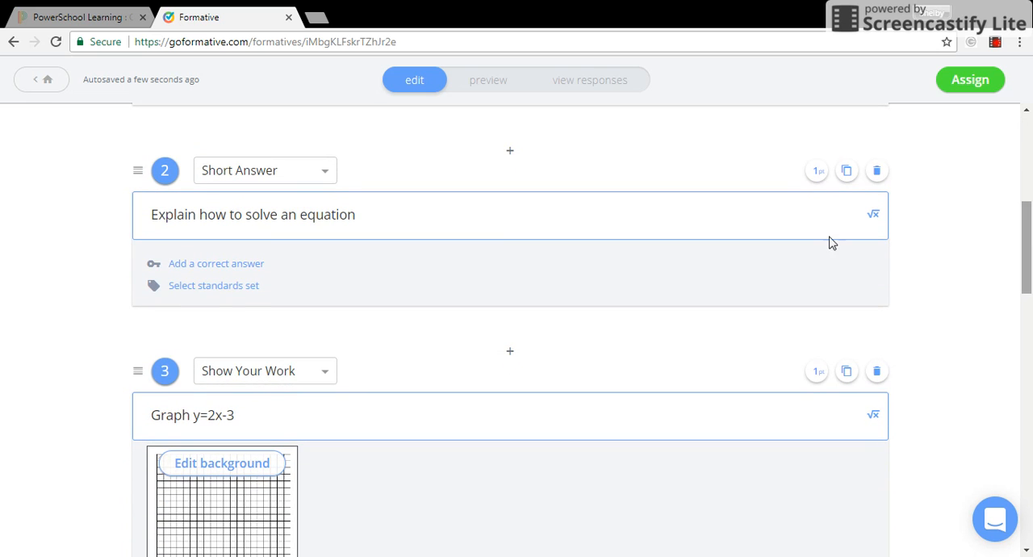
# - Try adding a correct answer to question 2, then delete that answer
pyautogui.click(220, 265)
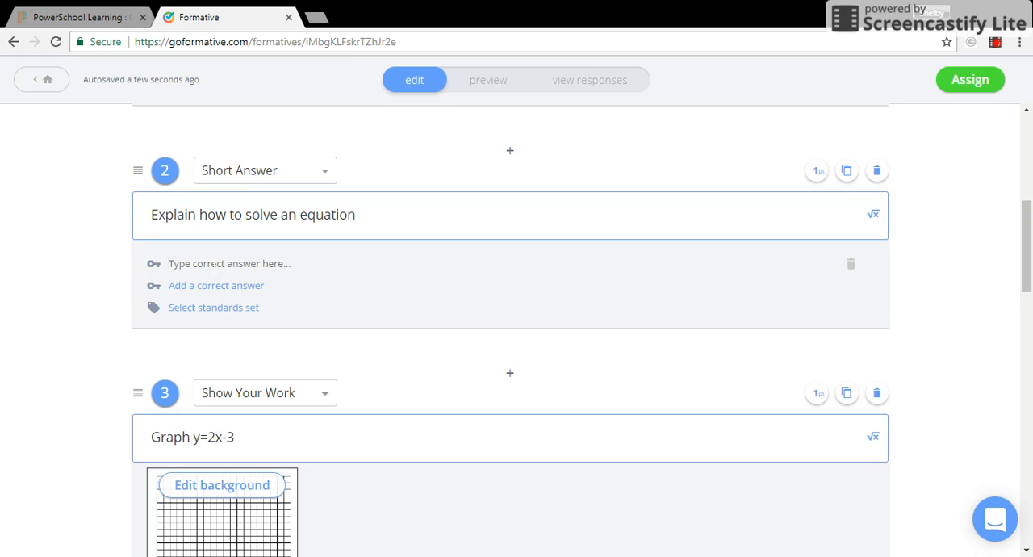
pyautogui.write('alkdjfladsl')
pyautogui.press('BackSpace')
pyautogui.press('BackSpace')
pyautogui.press('BackSpace')
pyautogui.press('BackSpace')
pyautogui.press('BackSpace')
pyautogui.press('BackSpace')
pyautogui.press('BackSpace')
pyautogui.press('BackSpace')
pyautogui.press('BackSpace')
pyautogui.press('BackSpace')
pyautogui.press('BackSpace')
pyautogui.click(850, 266)
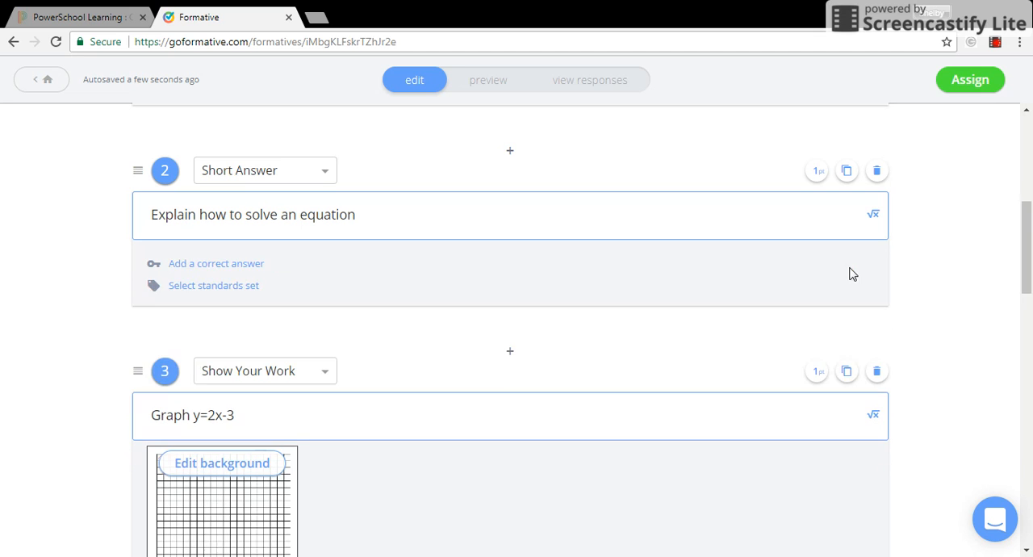
# - Open question 3's graph background editor to view its drawing tools, then close it
pyautogui.moveTo(1030, 239); pyautogui.dragTo(1031, 290)
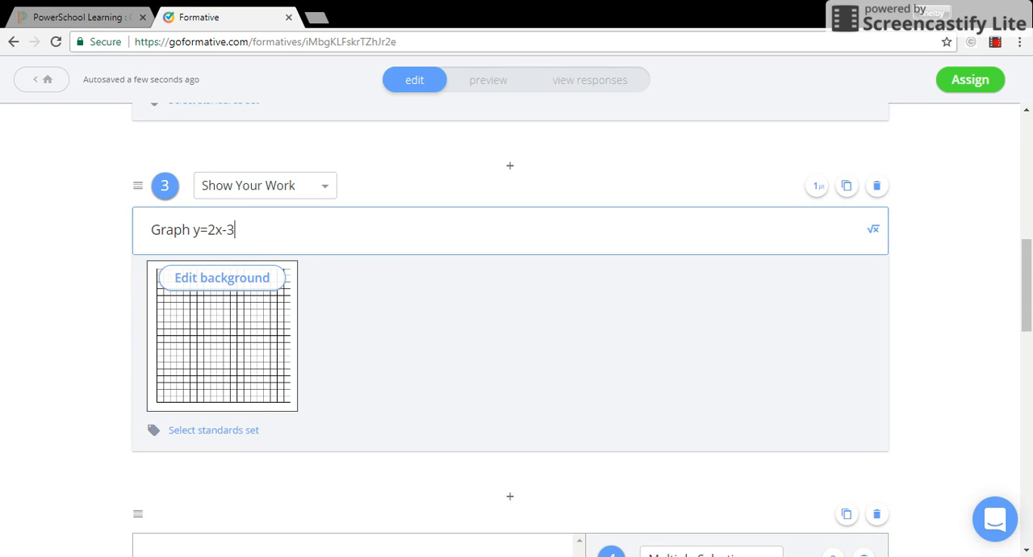
pyautogui.click(234, 279)
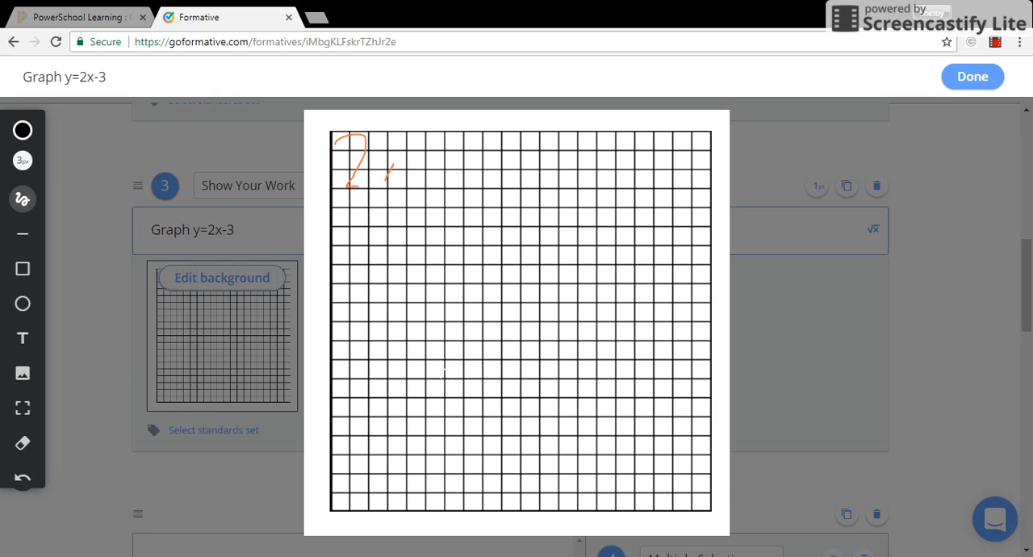
pyautogui.click(23, 375)
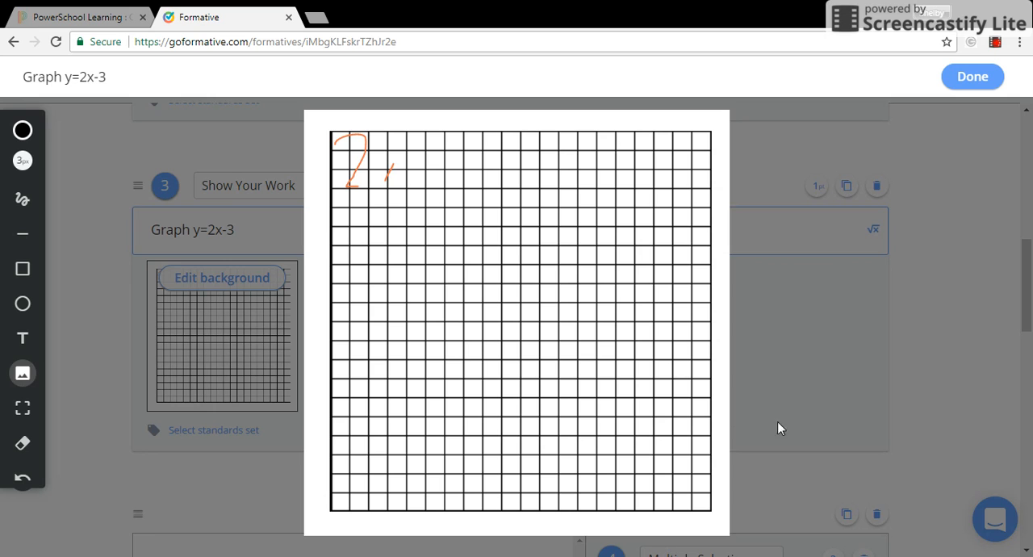
pyautogui.click(973, 76)
# - Add question 6 to the worksheet by placing its marker beside the Rule: y = ___x + ___ line
pyautogui.moveTo(1026, 255); pyautogui.dragTo(1028, 430)
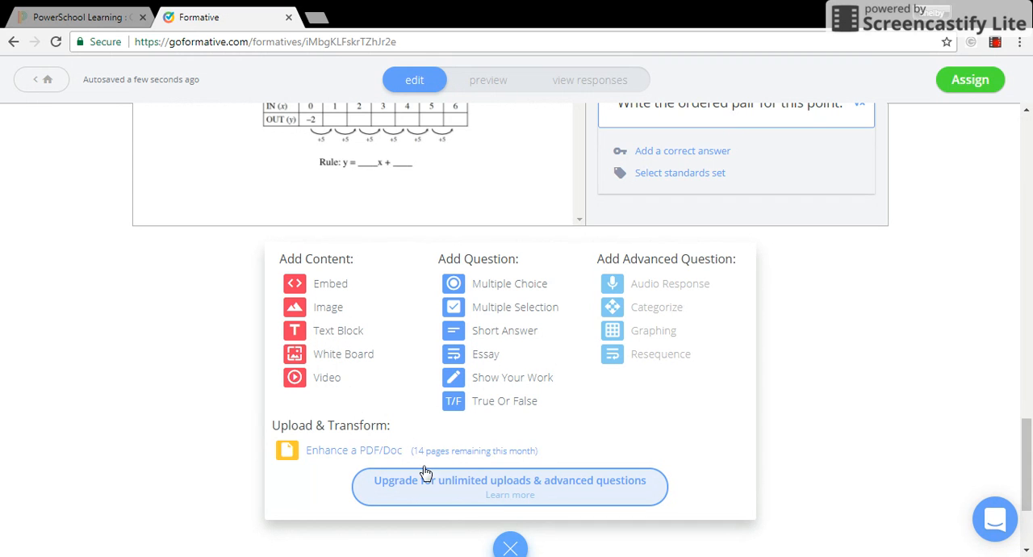
pyautogui.moveTo(1025, 452); pyautogui.dragTo(1031, 360)
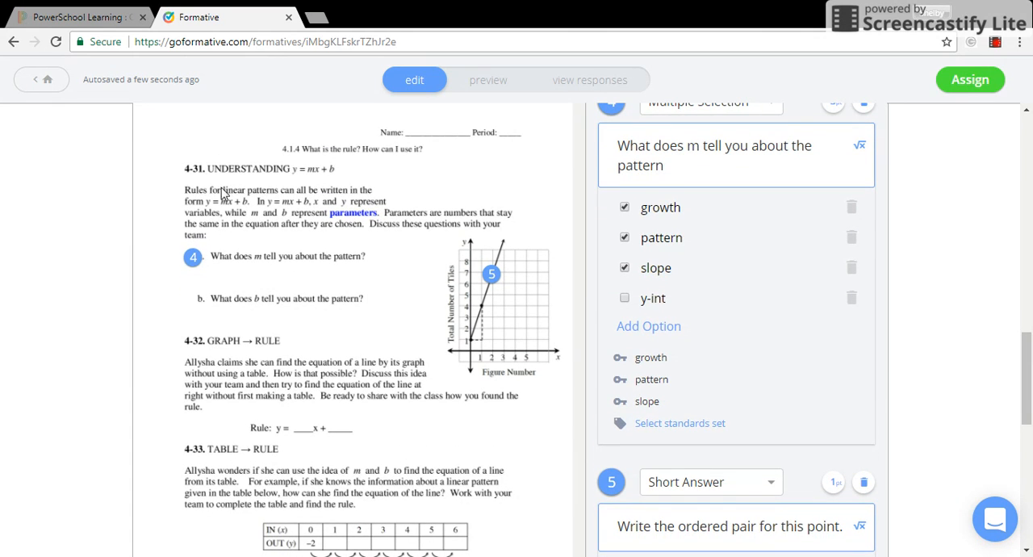
pyautogui.click(249, 428)
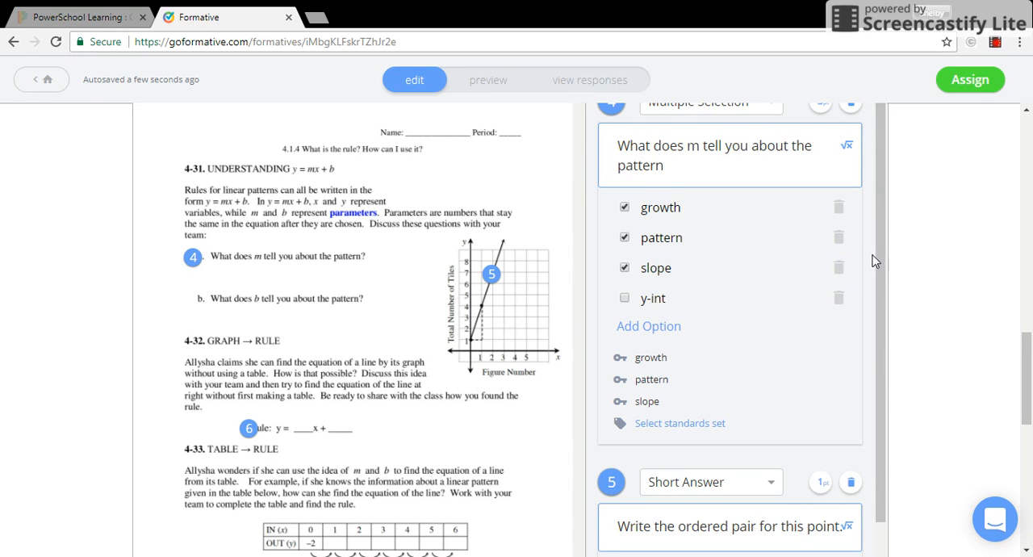
# - Set question 6's question type to True Or False
pyautogui.scroll(-2, 888, 255)
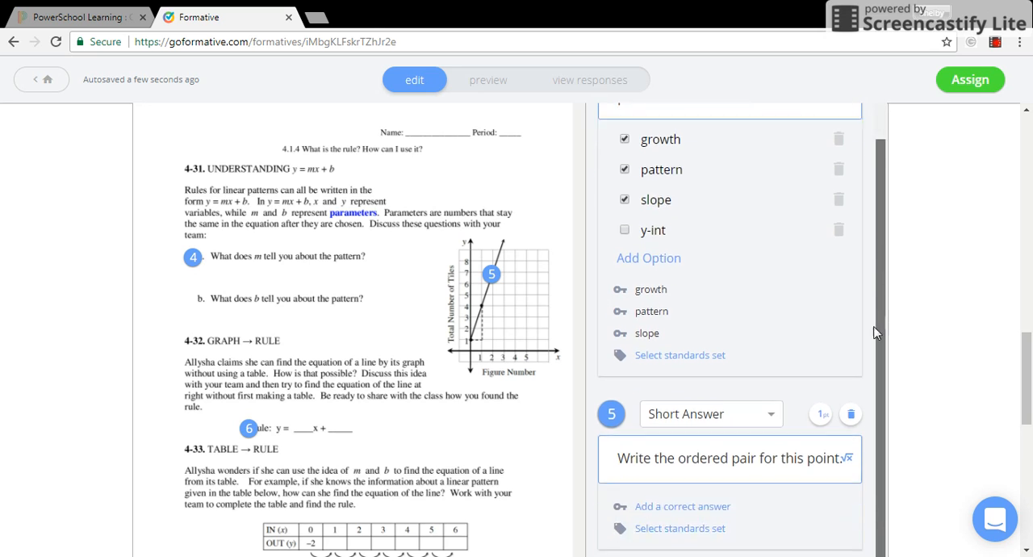
pyautogui.click(1029, 335)
pyautogui.moveTo(1025, 363); pyautogui.dragTo(1025, 450)
pyautogui.click(734, 320)
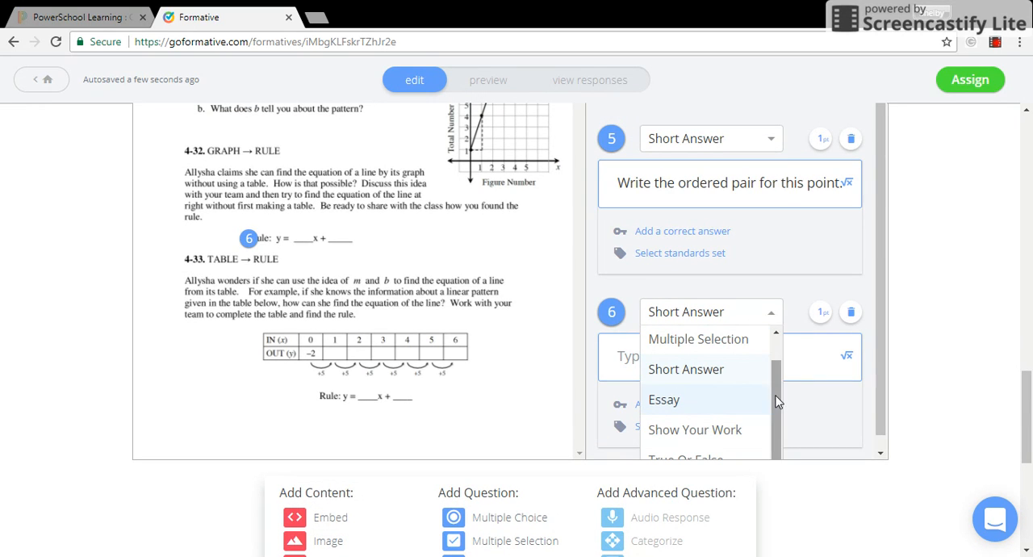
pyautogui.click(731, 456)
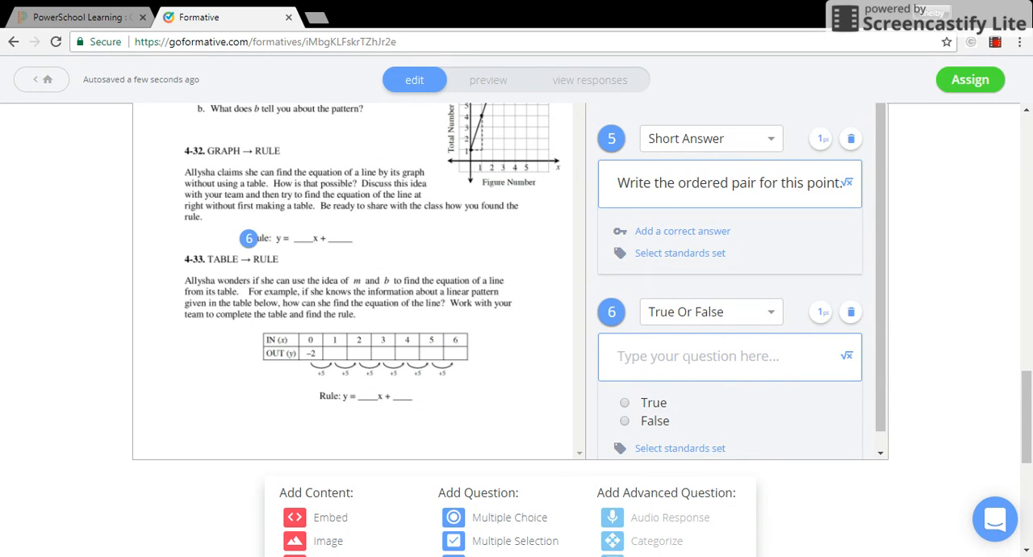
# - Enter question 6's text as The rule is y=2x+3 and mark False as the correct answer
pyautogui.write('The ')
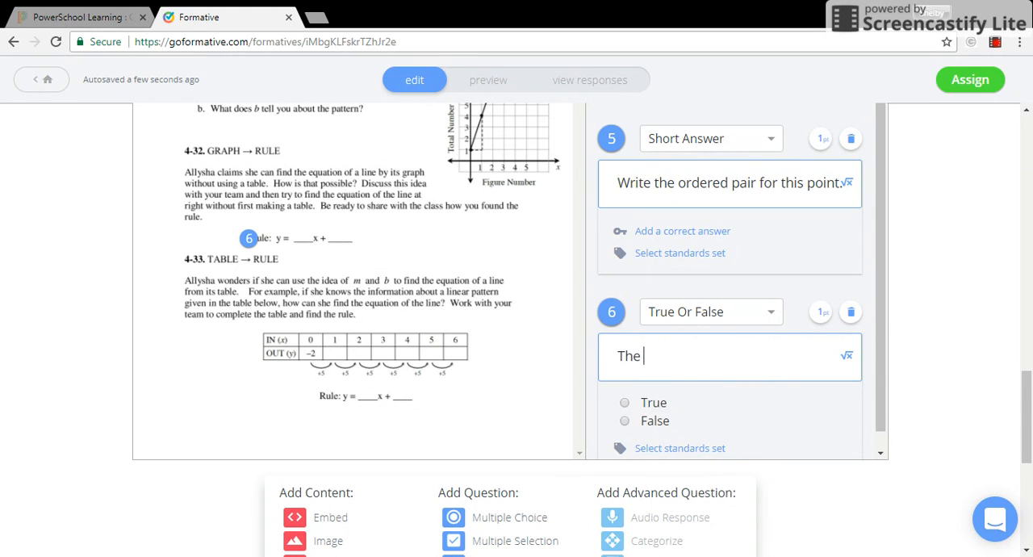
pyautogui.write('rule is y=2x+3')
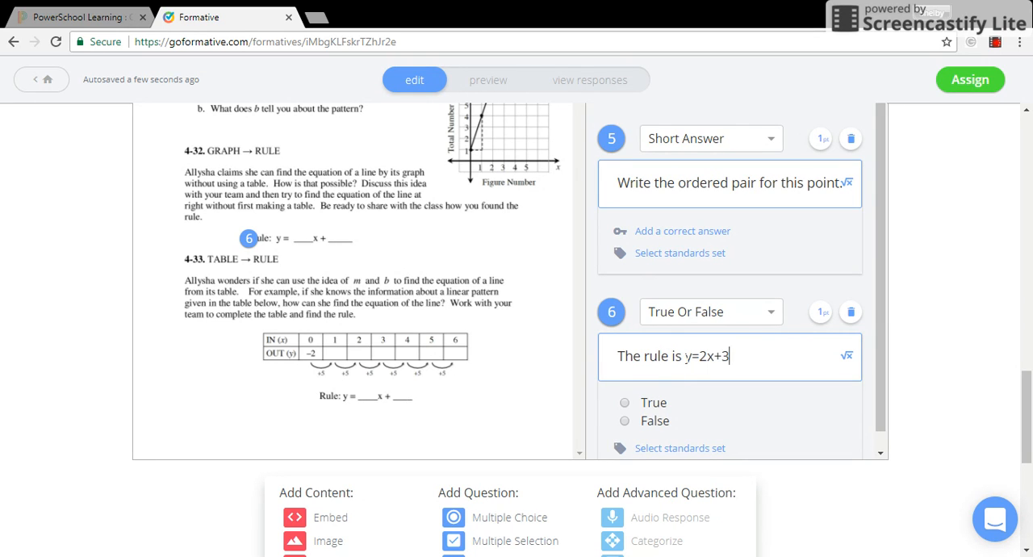
pyautogui.click(626, 421)
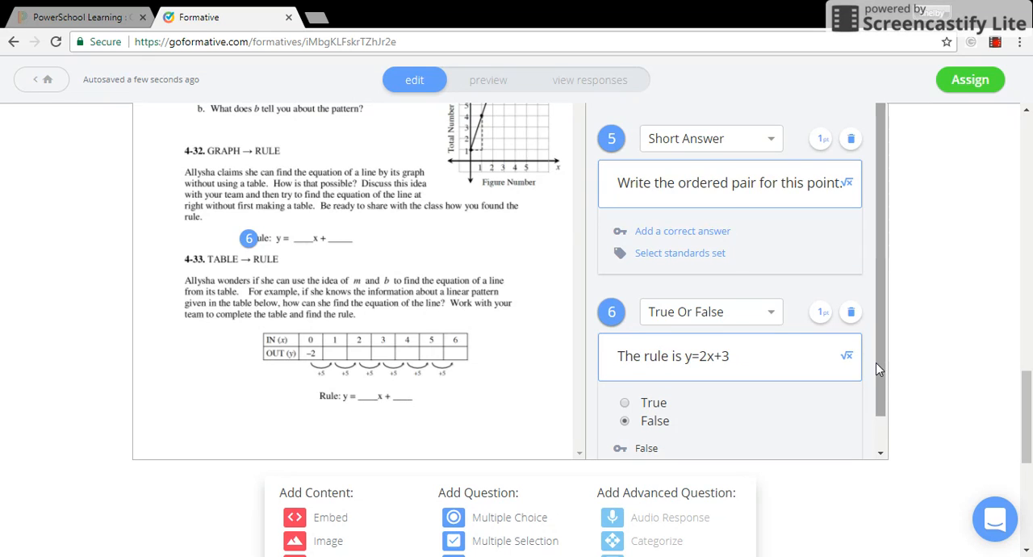
# - Switch the formative to preview mode and scroll through all its questions
pyautogui.moveTo(884, 370); pyautogui.dragTo(884, 274)
pyautogui.scroll(3, 674, 275)
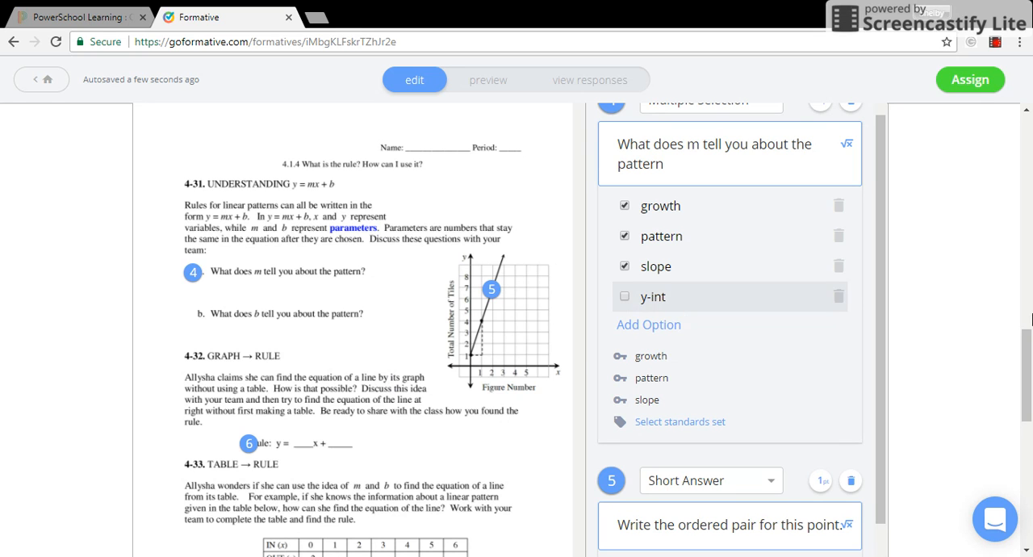
pyautogui.moveTo(1028, 362); pyautogui.dragTo(1028, 311)
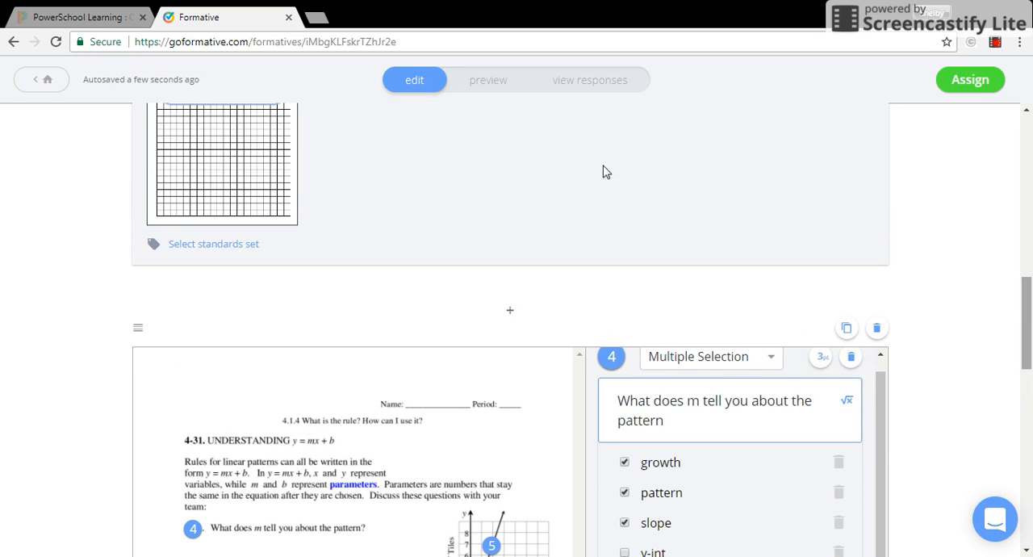
pyautogui.click(493, 86)
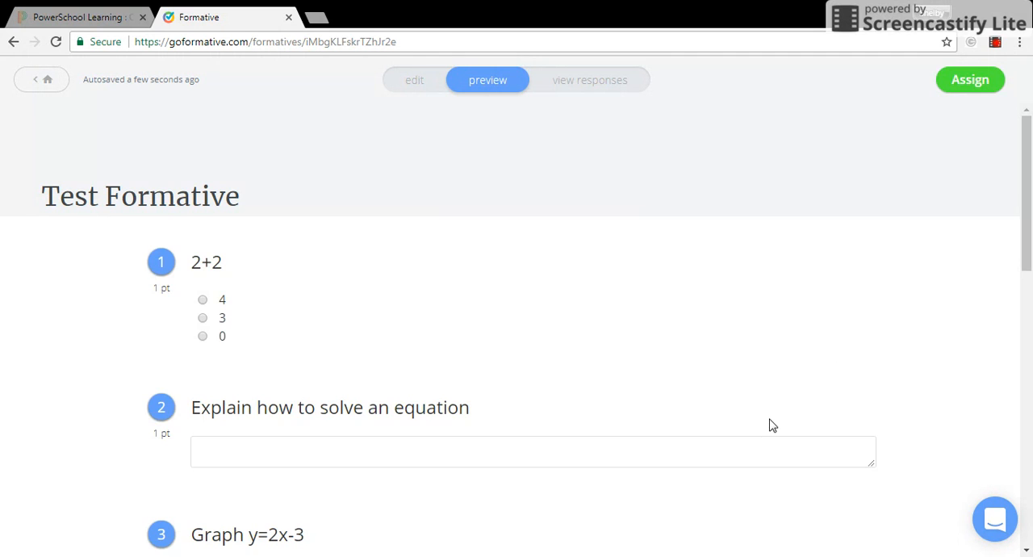
pyautogui.moveTo(1030, 239); pyautogui.dragTo(1031, 290)
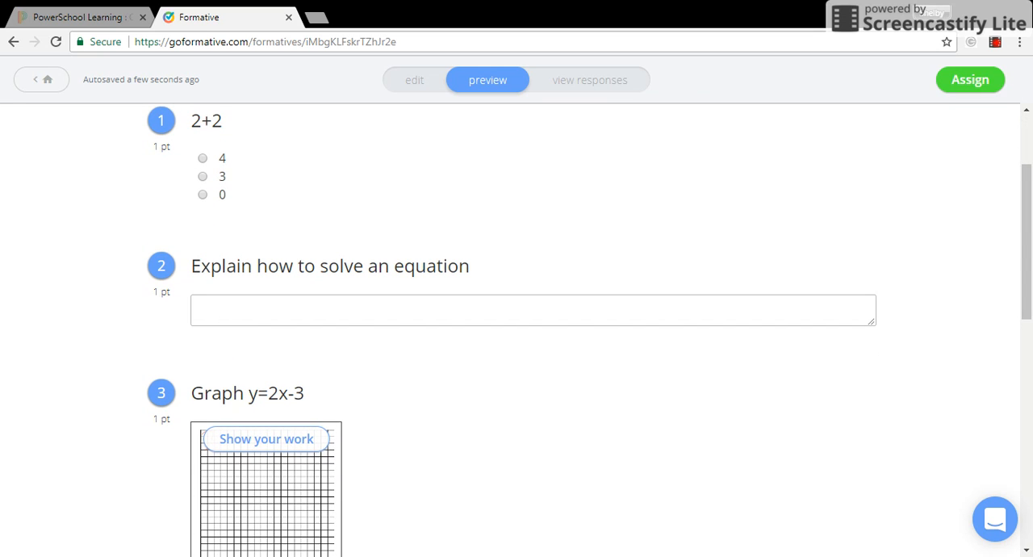
pyautogui.scroll(-2, 317, 249)
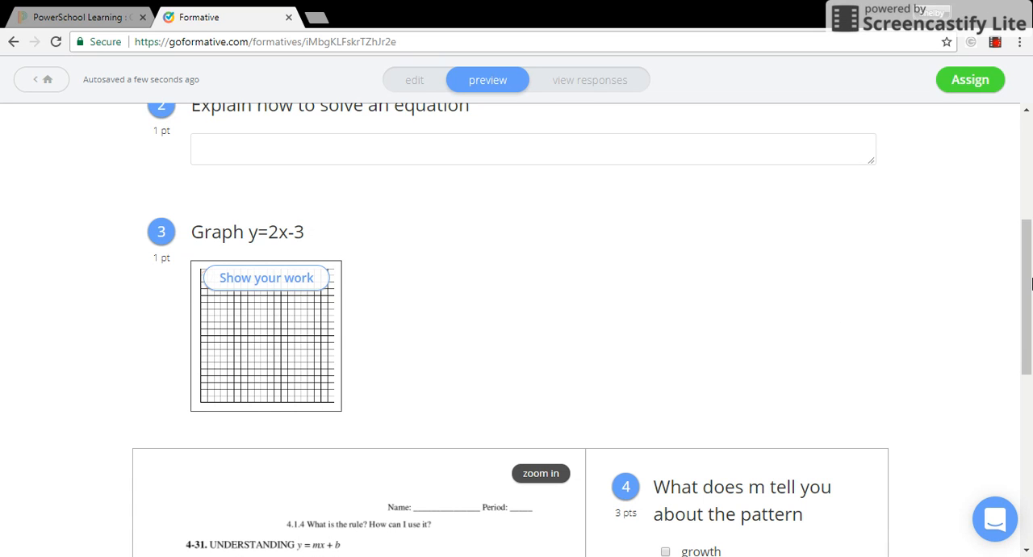
pyautogui.moveTo(1031, 323); pyautogui.dragTo(1031, 340)
pyautogui.scroll(-3, 1025, 339)
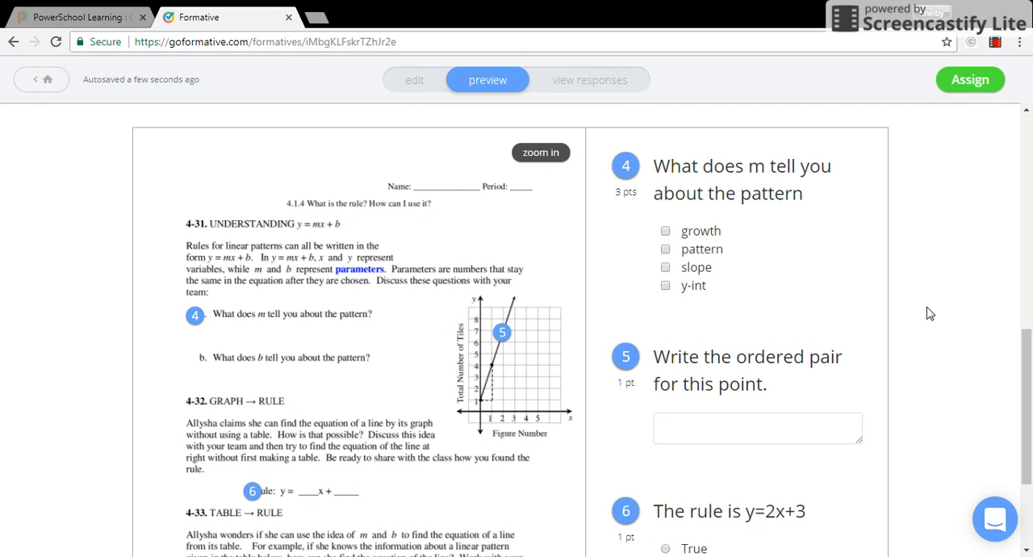
pyautogui.moveTo(1027, 339); pyautogui.dragTo(1027, 117)
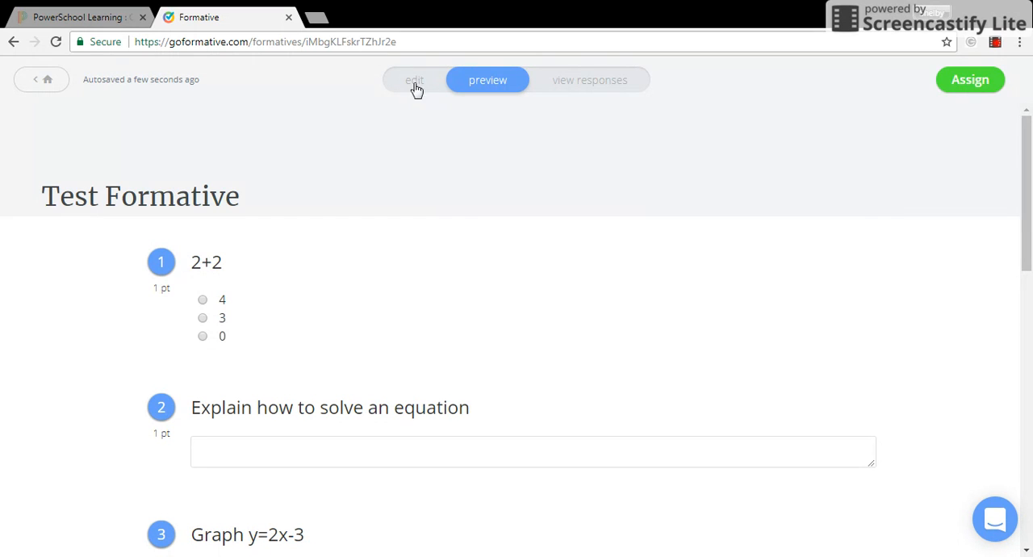
pyautogui.moveTo(1023, 139); pyautogui.dragTo(1030, 190)
# - Try assigning the formative to the Period 4 class with Post to Google Classroom enabled, then close the assign dialog
pyautogui.click(972, 83)
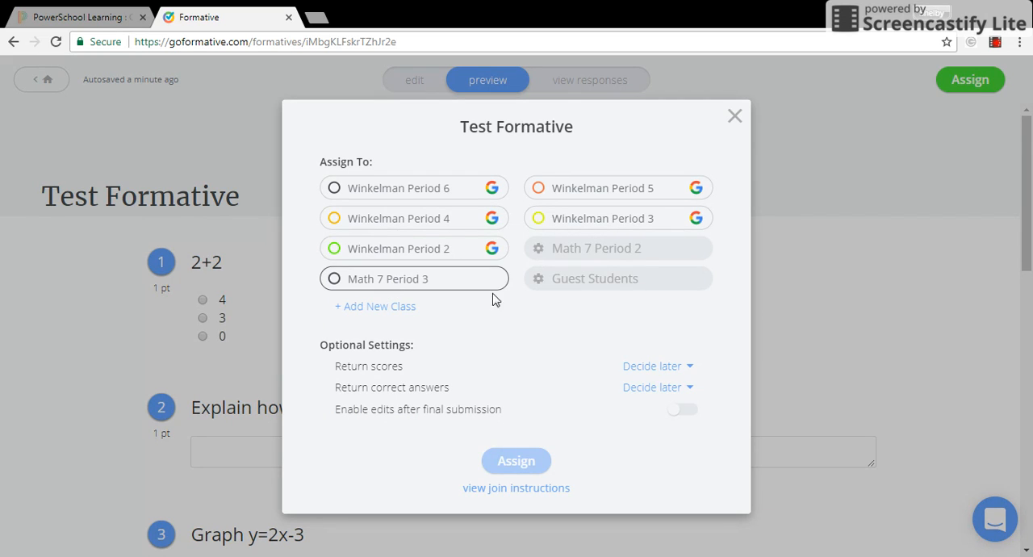
pyautogui.click(460, 230)
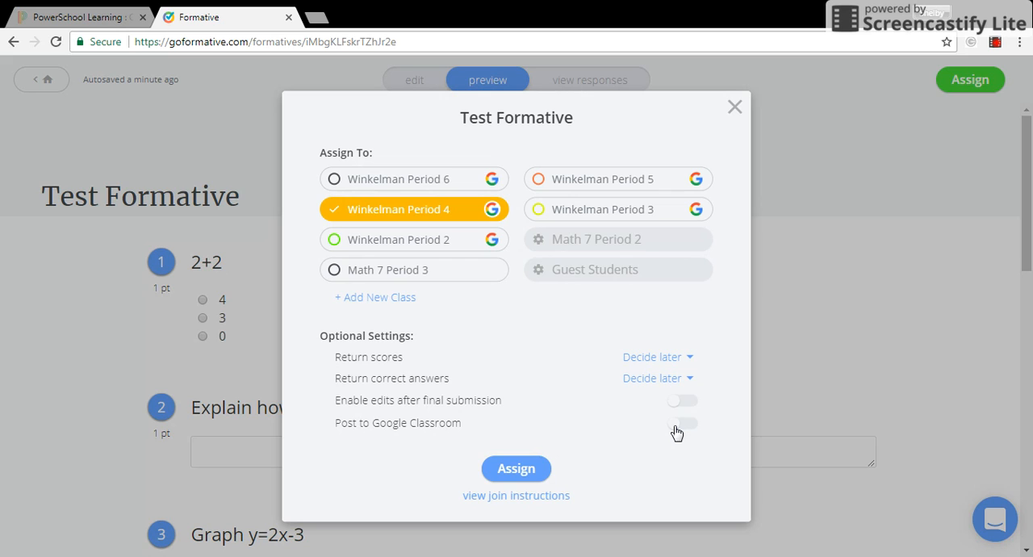
pyautogui.click(676, 431)
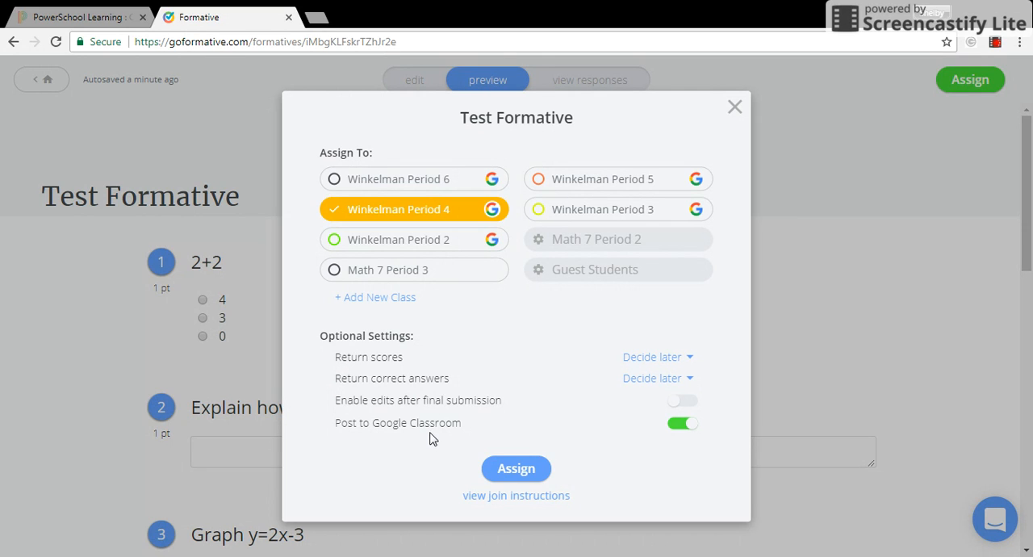
pyautogui.click(735, 107)
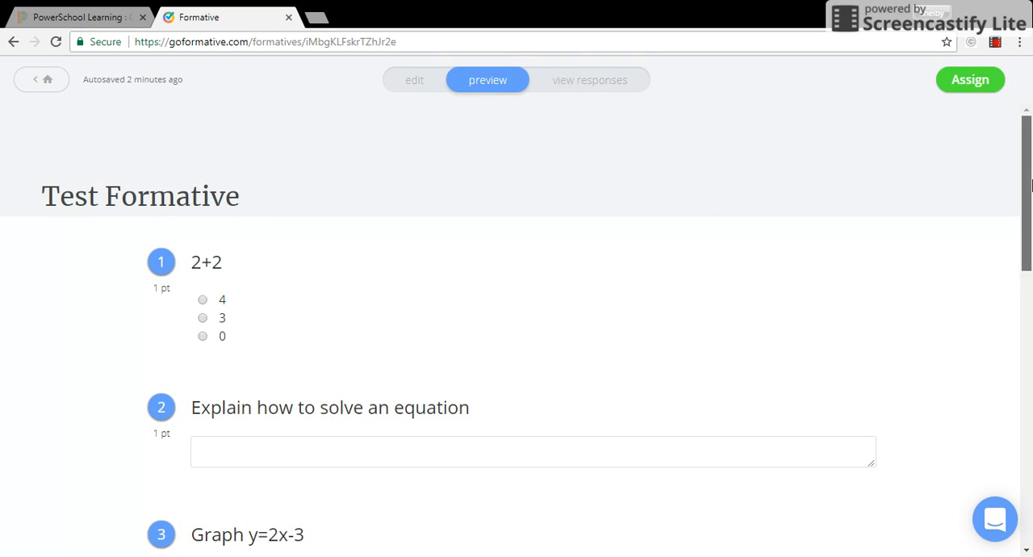
# - Open the PD #1 Survey's responses from the formatives list and hide student names
pyautogui.click(55, 75)
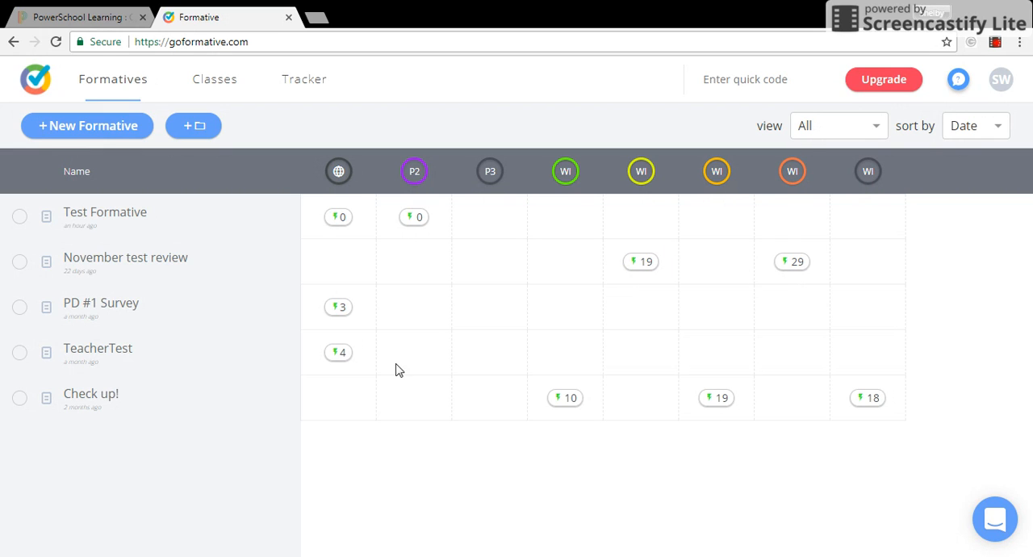
pyautogui.click(339, 311)
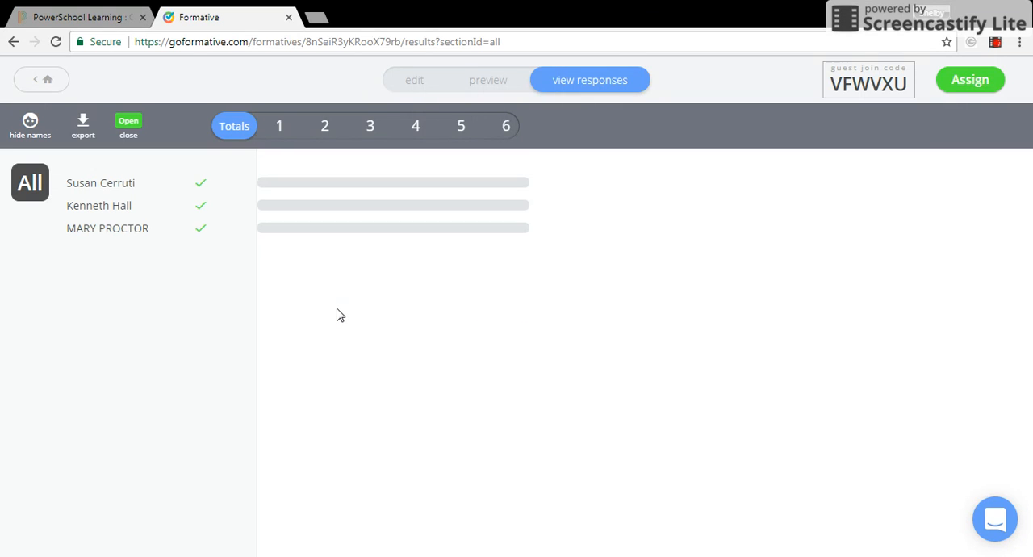
pyautogui.click(41, 134)
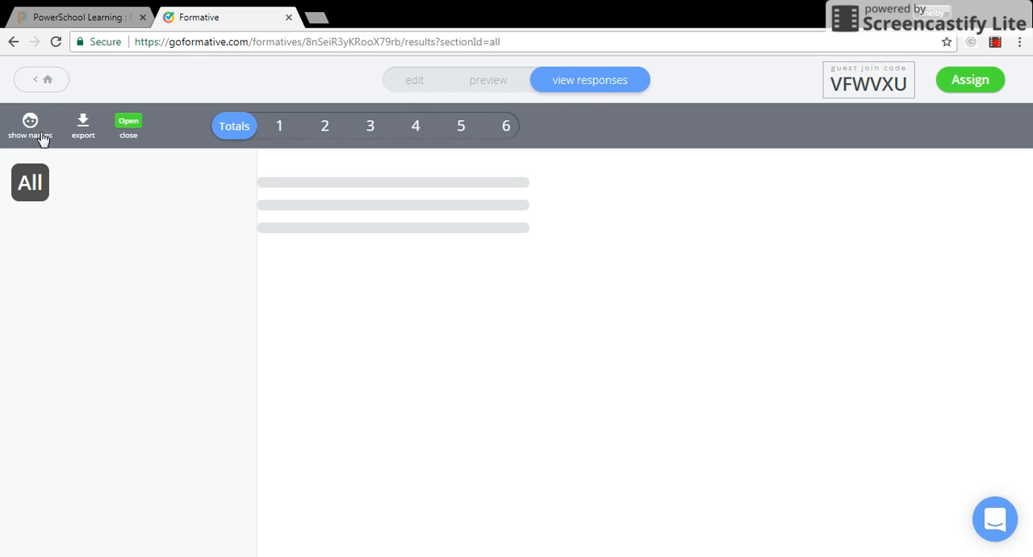
# - View question 1's responses and show student names again
pyautogui.click(278, 126)
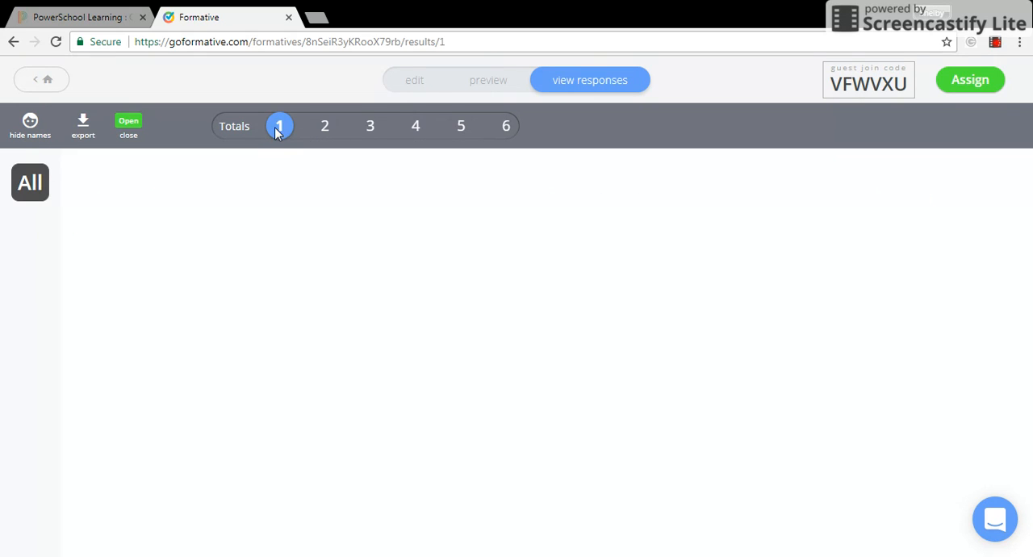
pyautogui.click(36, 134)
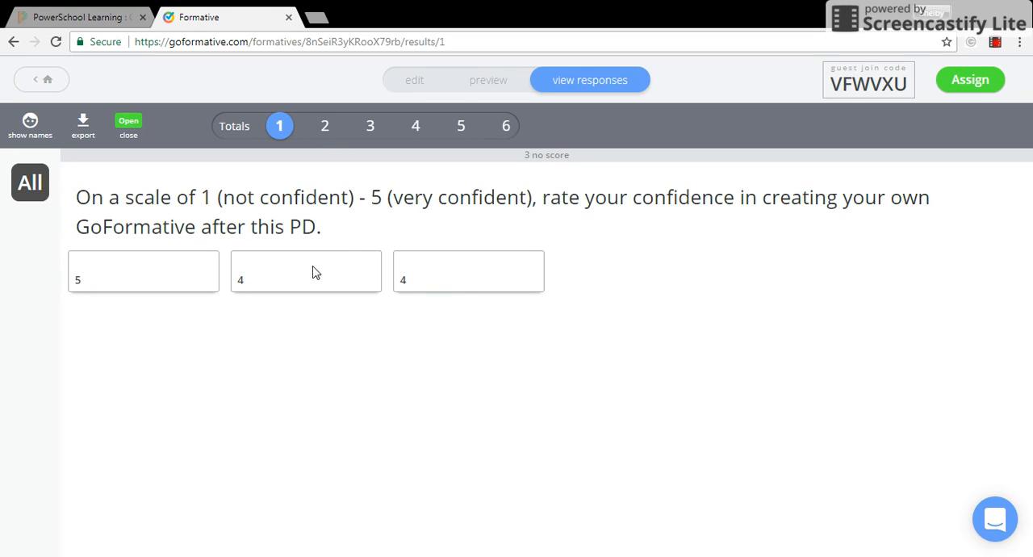
# - Return to the formatives list
pyautogui.click(50, 82)
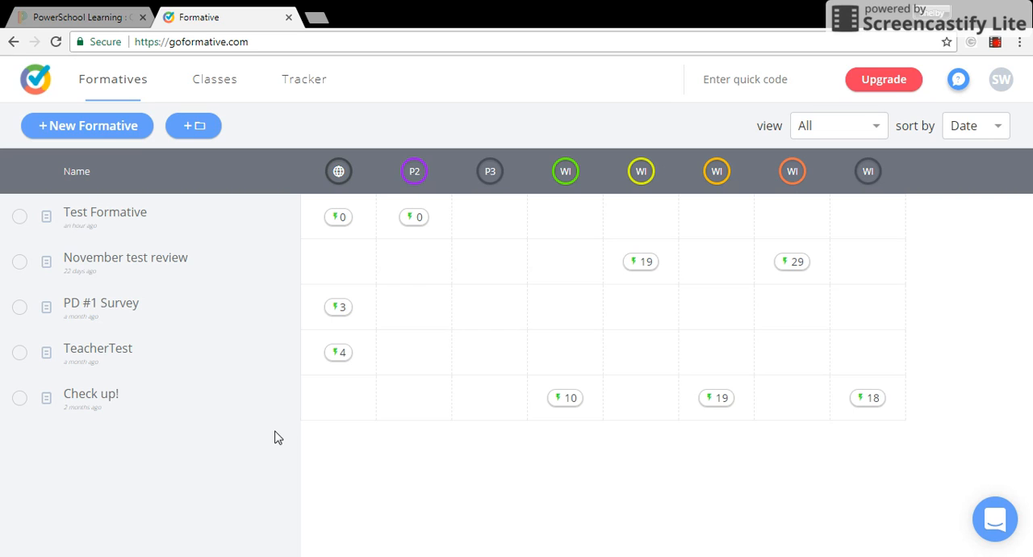
pyautogui.click(997, 46)
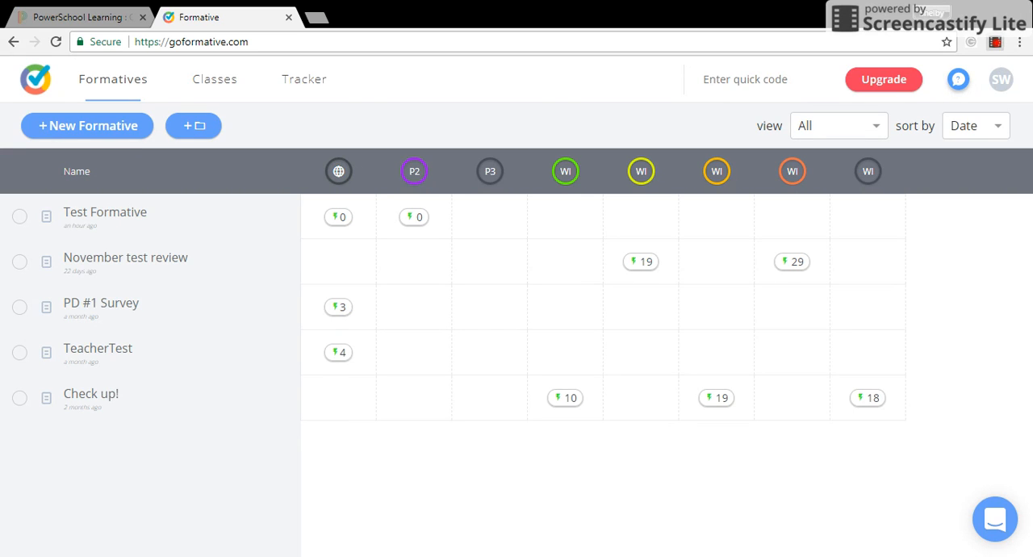